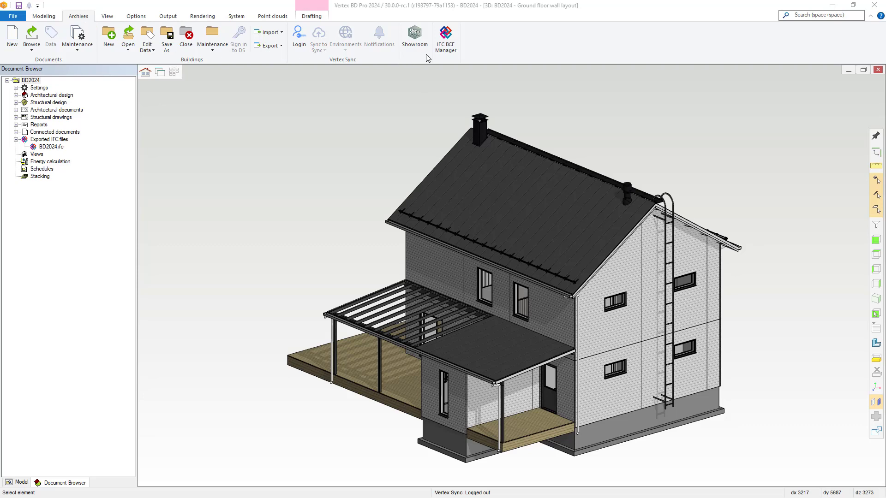
Create a new BCF file in the IFC BCF Manager with the project name "BD2024FromBD"
click(446, 41)
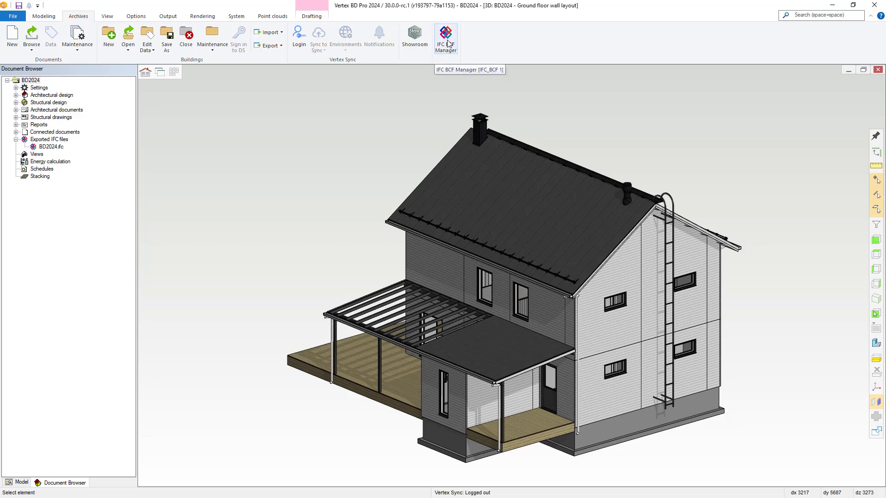
drag(171, 95, 323, 81)
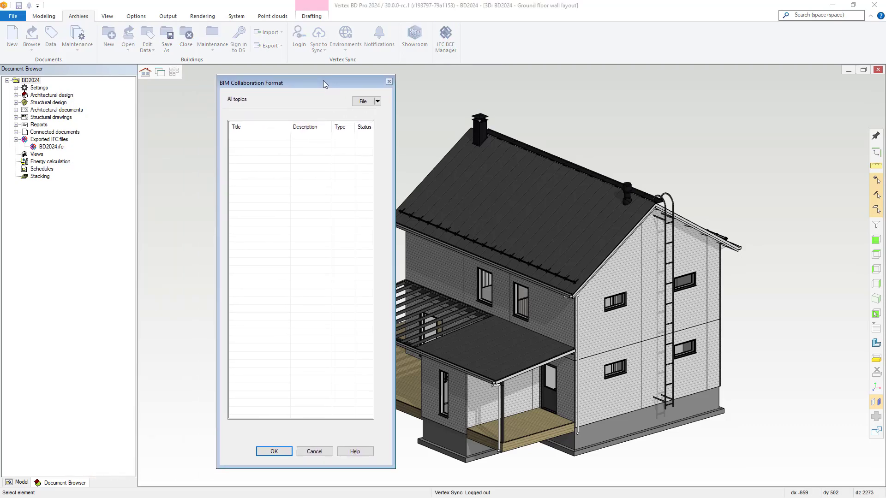
click(377, 102)
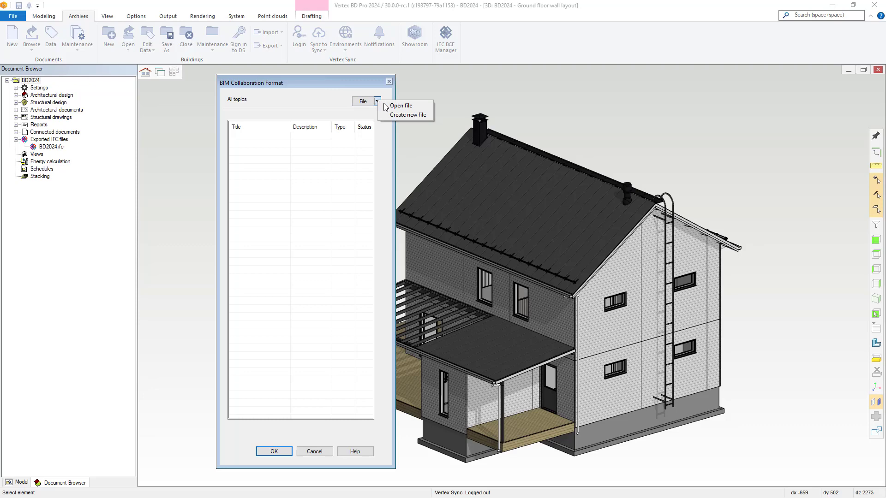
click(408, 115)
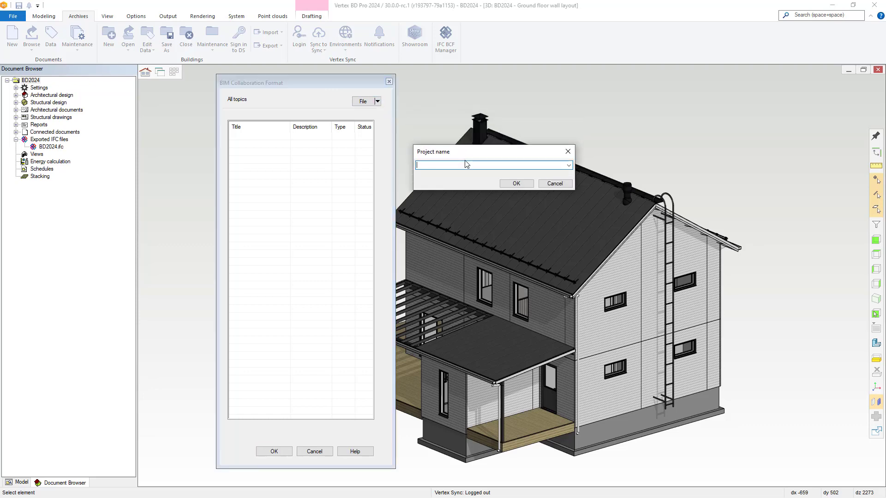
text(BD2024FromBD)
click(510, 185)
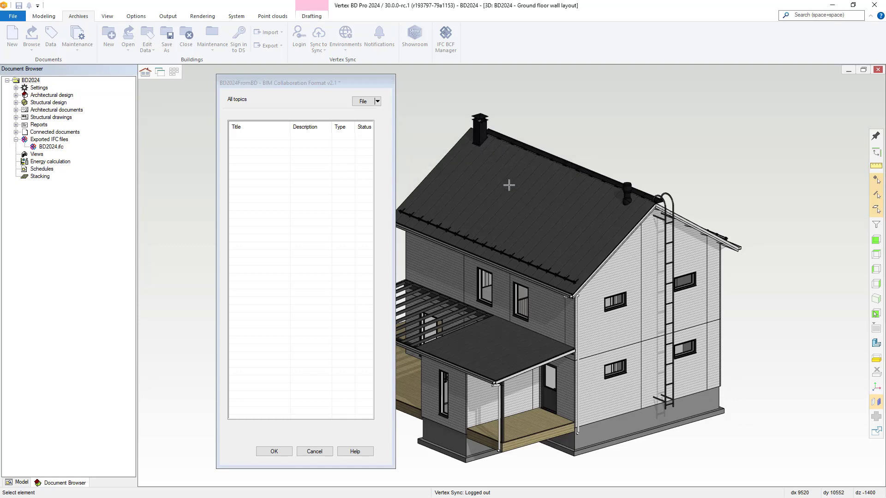
click(236, 86)
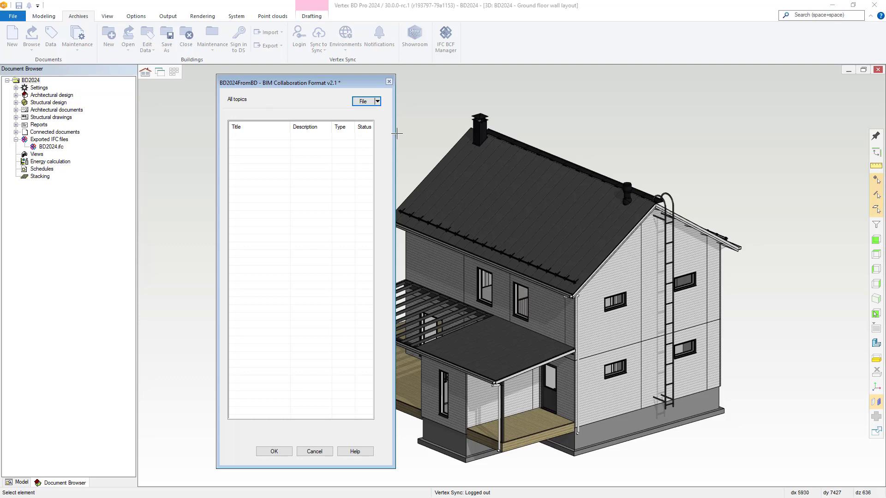
Add a new topic titled "Roof color" with type Request and status In Progress
drag(395, 133, 405, 132)
right_click(328, 133)
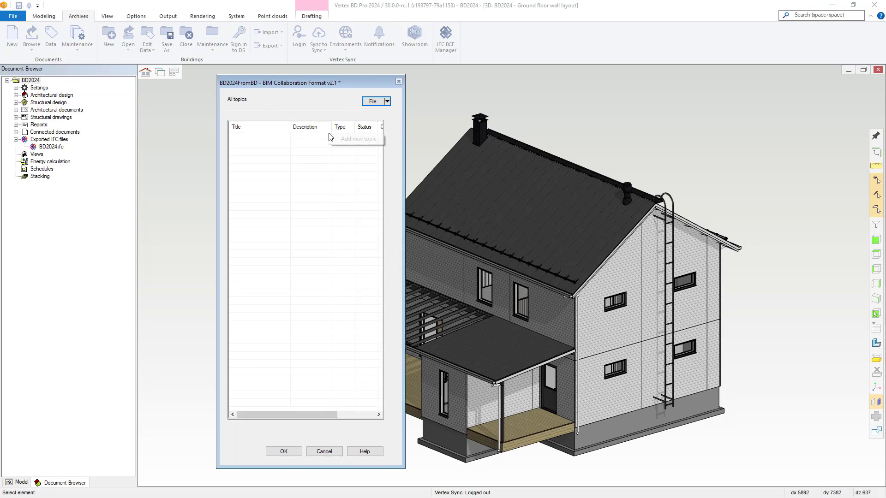
click(343, 139)
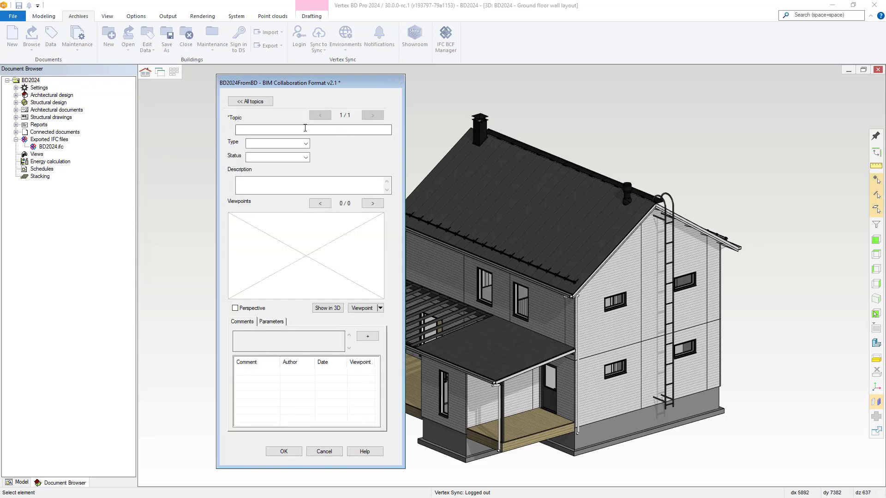
click(284, 131)
text(Roof color)
click(305, 143)
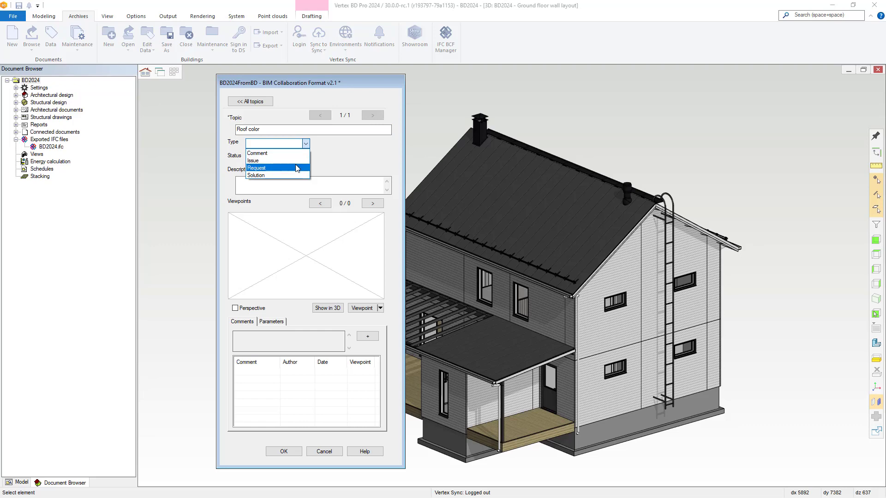
click(296, 168)
click(304, 157)
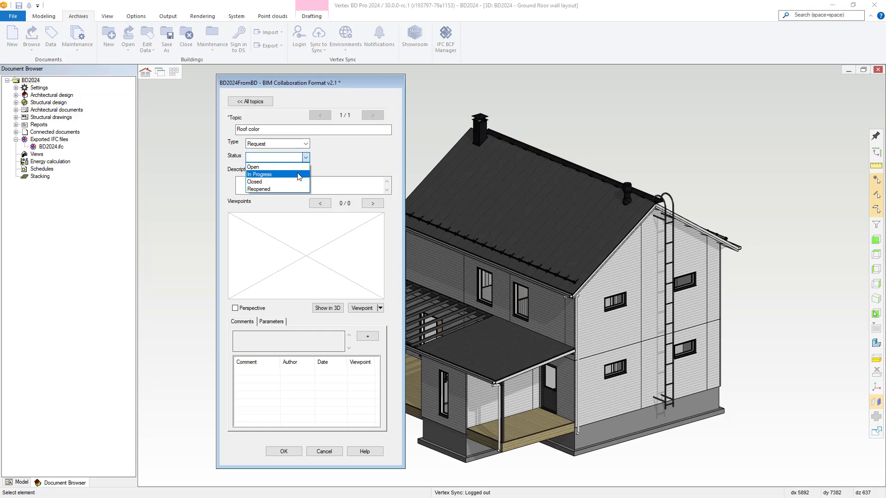
click(299, 174)
Enter the description "Could you have a another color? Red?" for the Roof color topic
click(275, 180)
text(Cou)
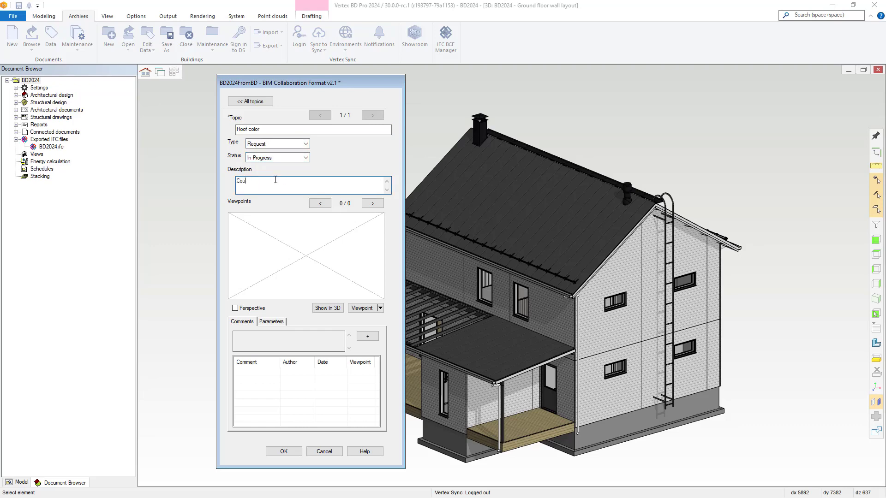
text(ld you have a another color? Red?)
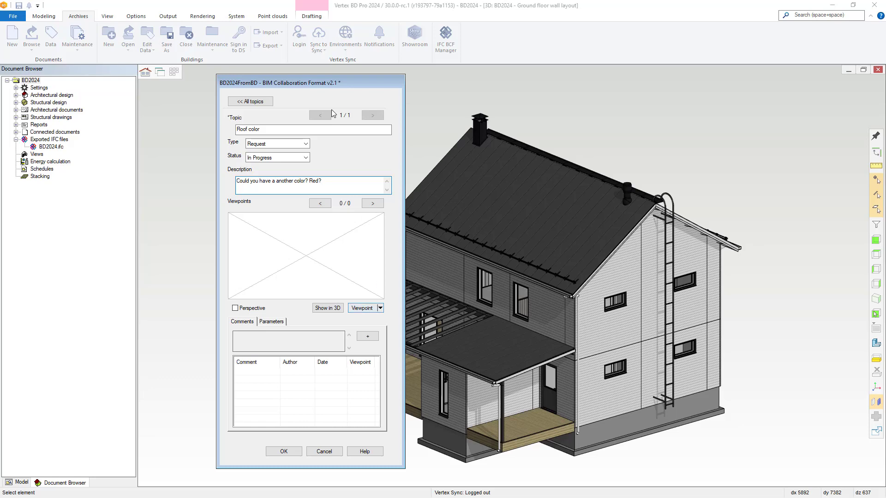
Add a new viewpoint to the topic with the whole house selected in the zoomed-out 3D model
drag(310, 83, 274, 83)
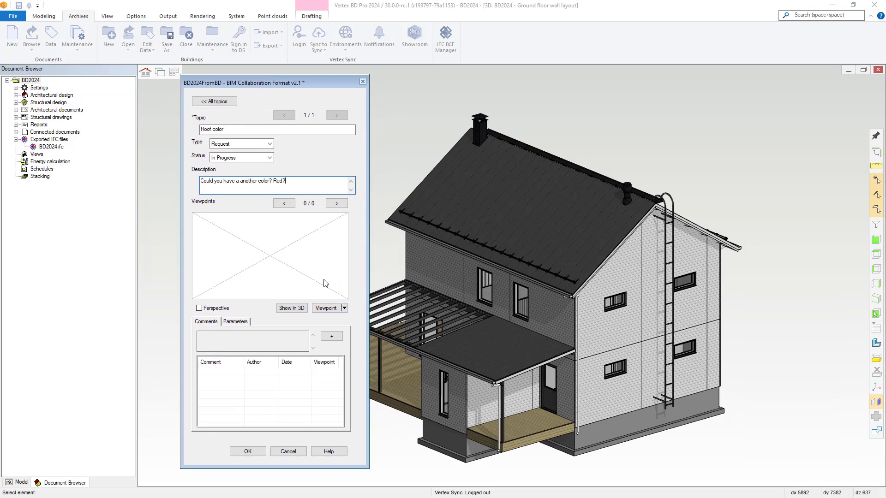
click(344, 309)
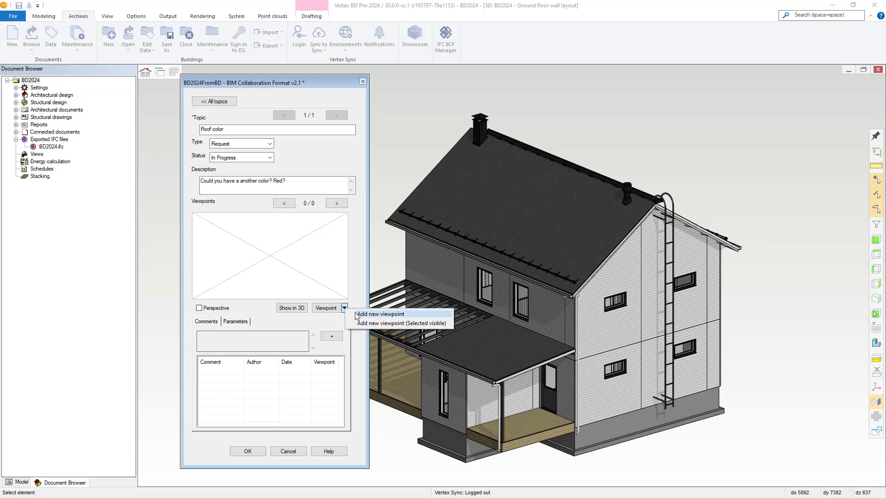
click(380, 314)
scroll(572, 351, down, 2)
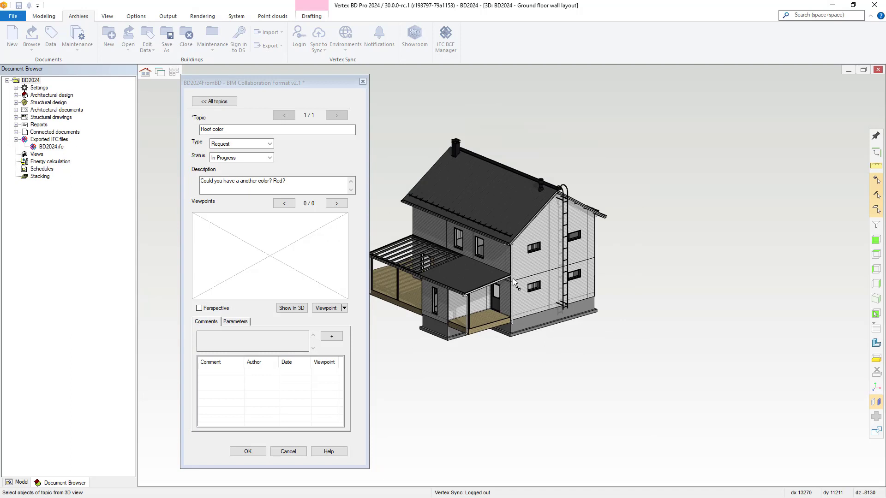
scroll(513, 280, down, 2)
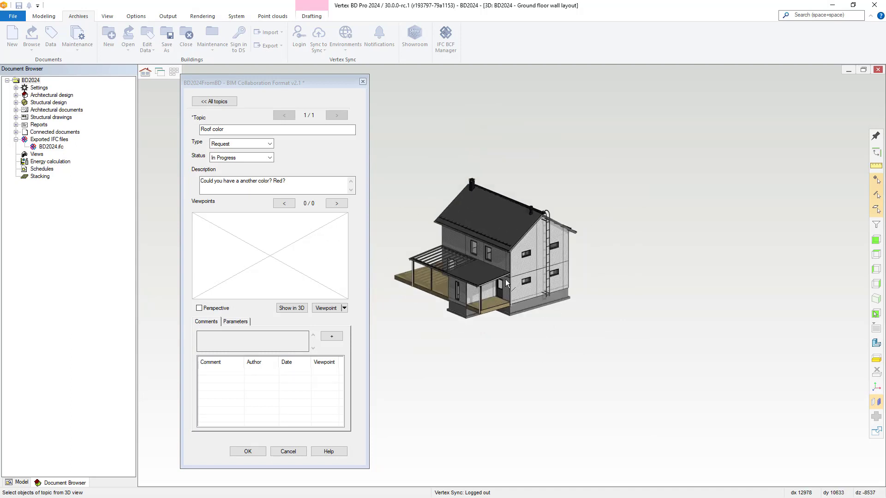
drag(618, 139, 393, 351)
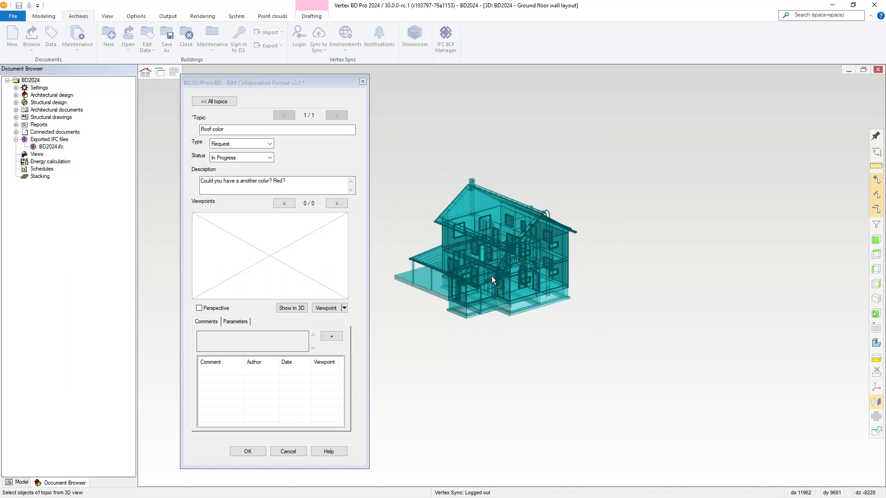
key(Escape)
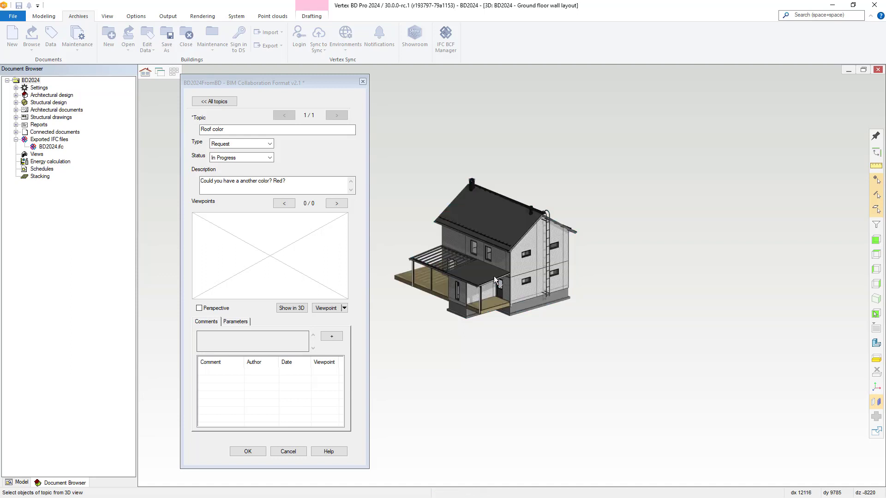
click(493, 276)
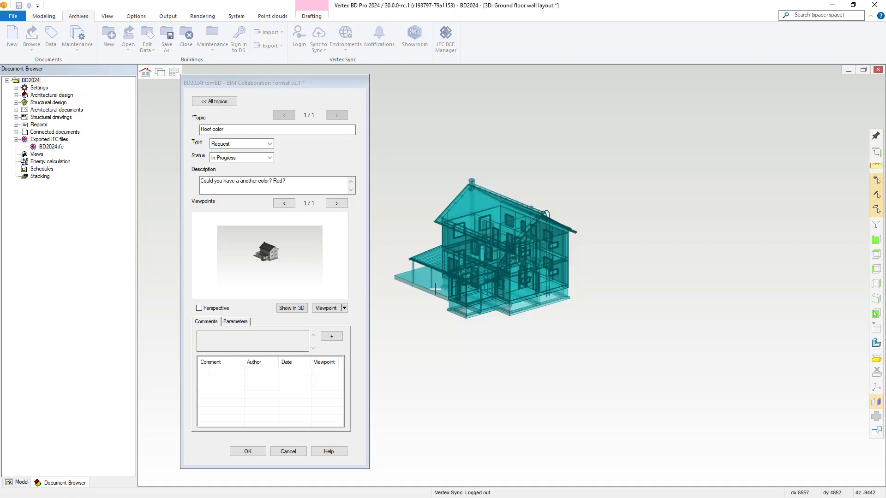
Add a second viewpoint with only the selected main and terrace roofs visible, and display it in the topic
click(344, 309)
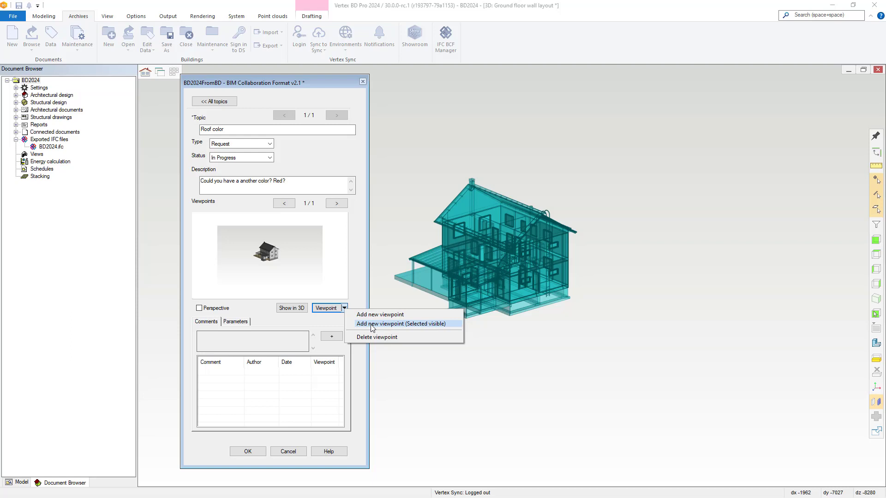
click(372, 324)
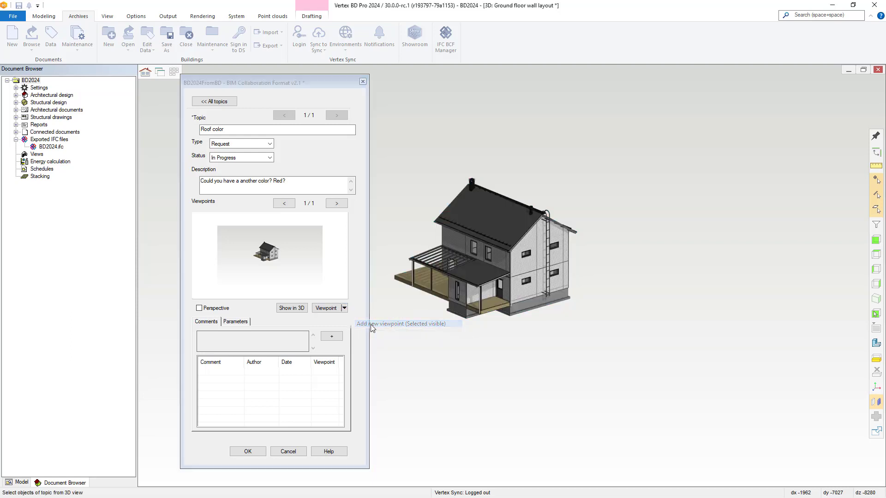
click(501, 223)
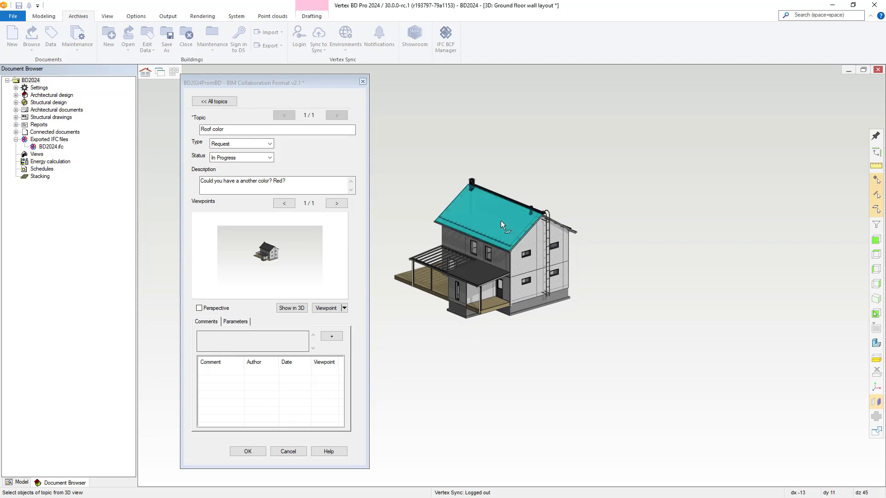
click(501, 222)
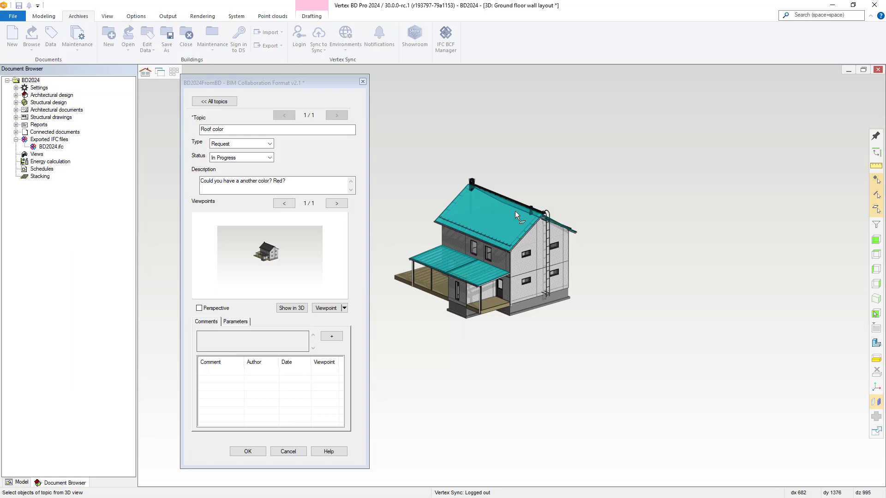
right_click(515, 211)
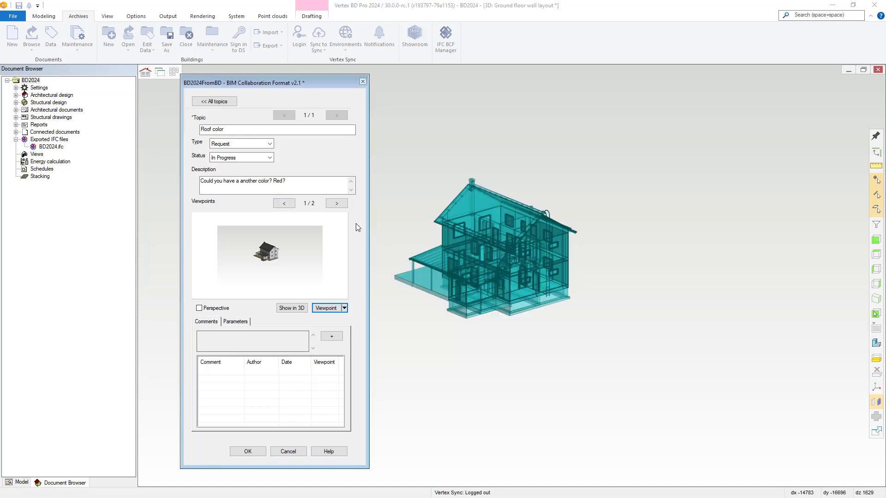
click(336, 204)
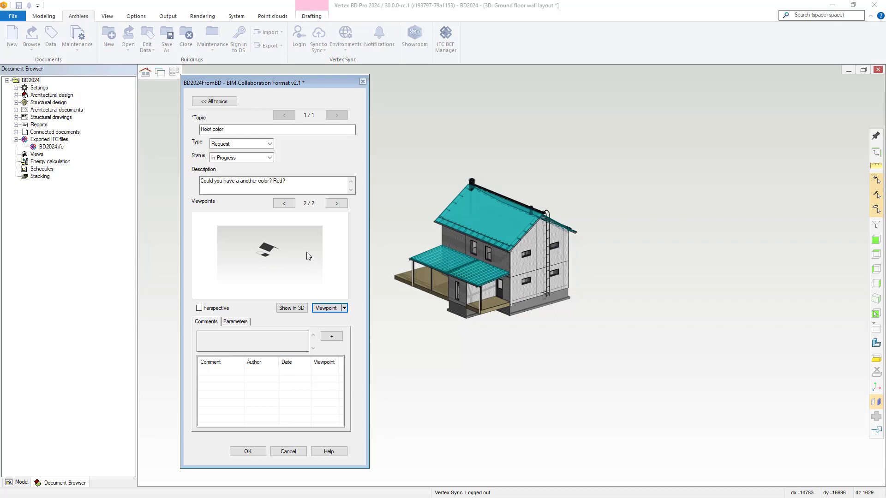
Add the comment "Could you answer during this week?" to the Roof color topic
click(331, 336)
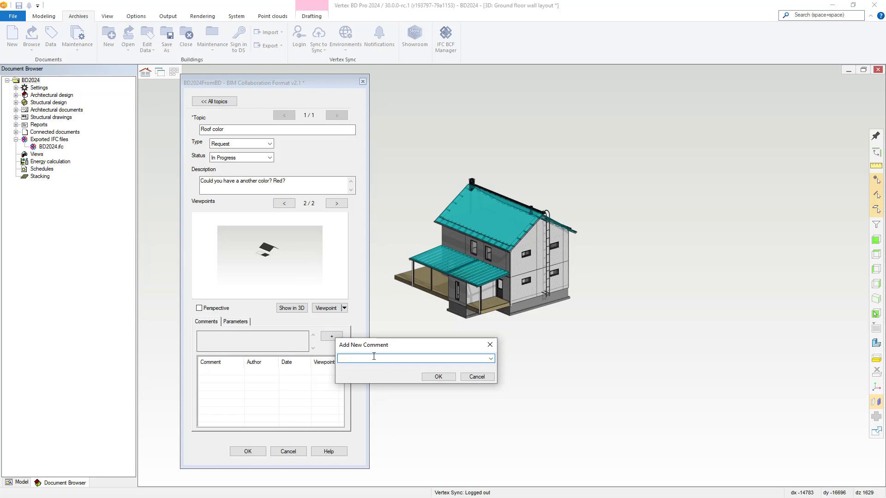
text(Could you answer during this week?)
drag(436, 351, 446, 360)
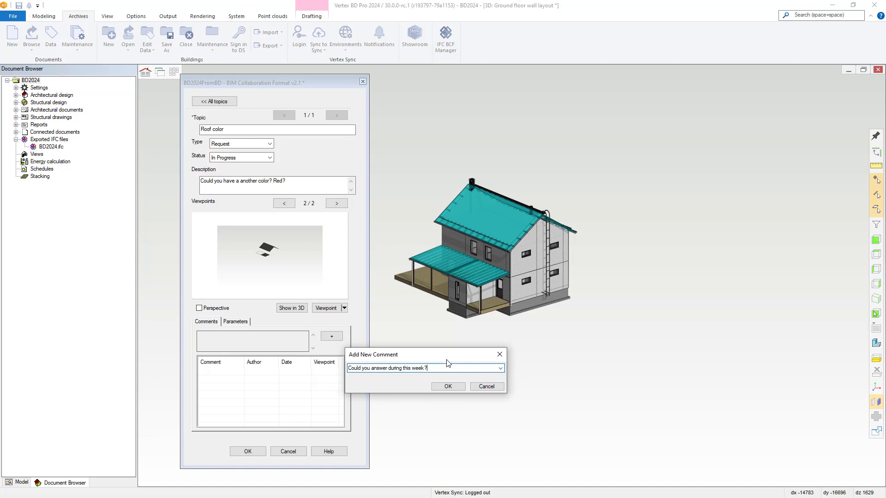
click(450, 385)
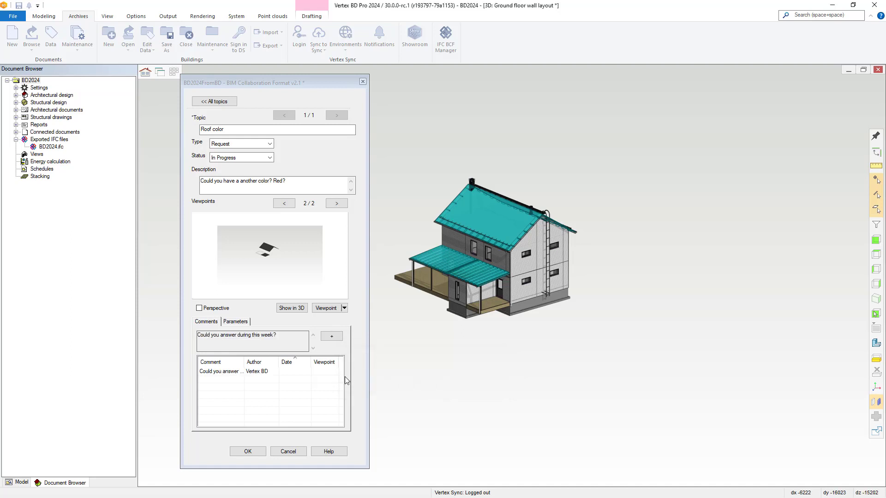
Accept the topic and save the BCF file as "BCF From BD.bcf" in the BD2024 project folder
click(249, 448)
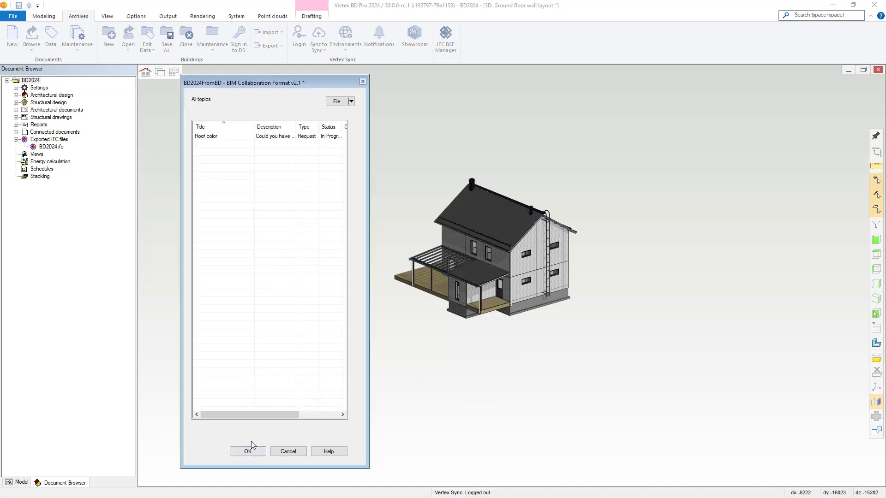
click(255, 453)
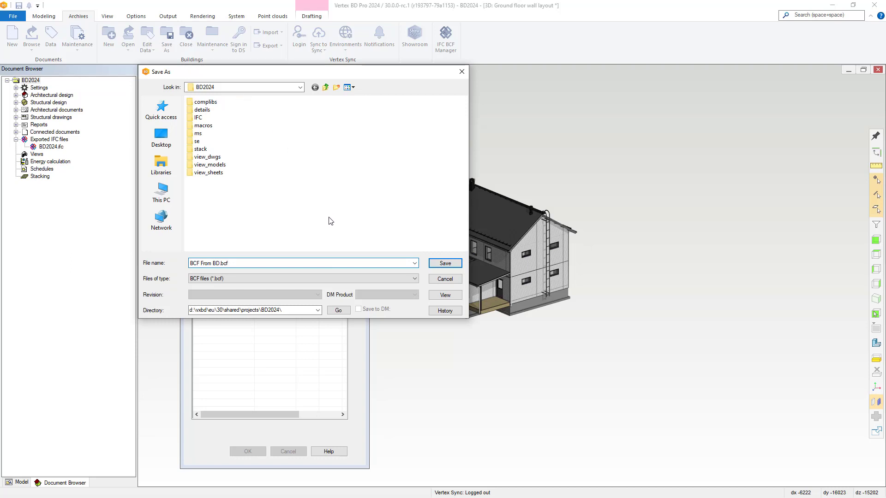
click(444, 263)
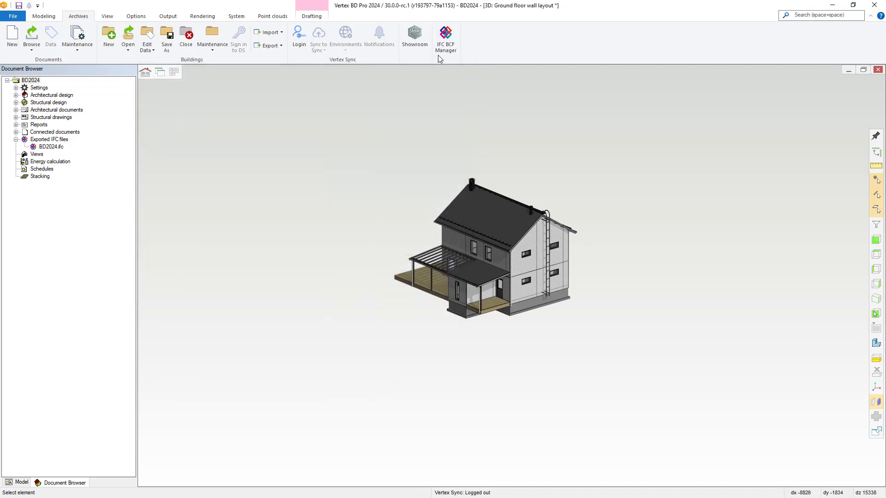
Reopen "BCF From BD.bcf" in the IFC BCF Manager and view its Roof color topic
click(446, 46)
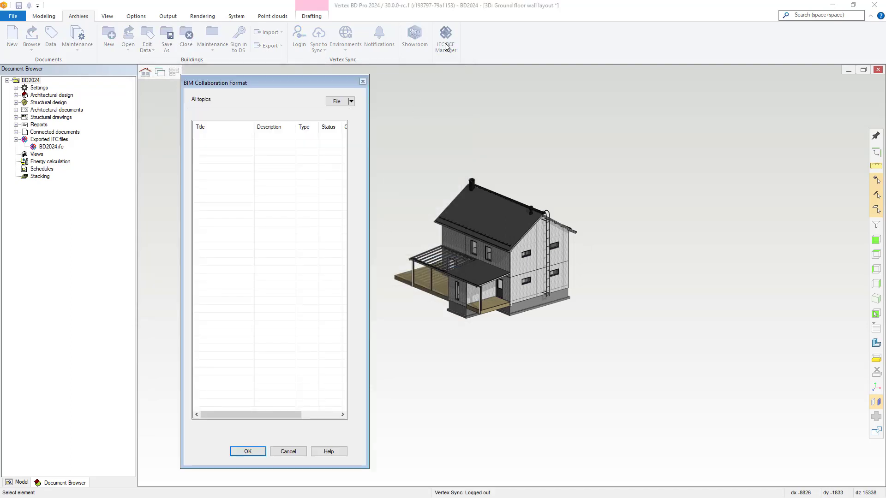
click(350, 101)
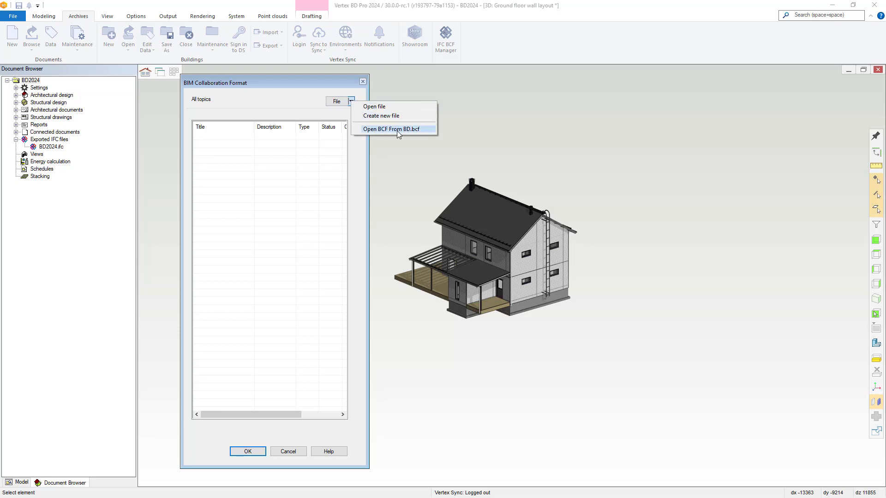
click(396, 131)
right_click(303, 138)
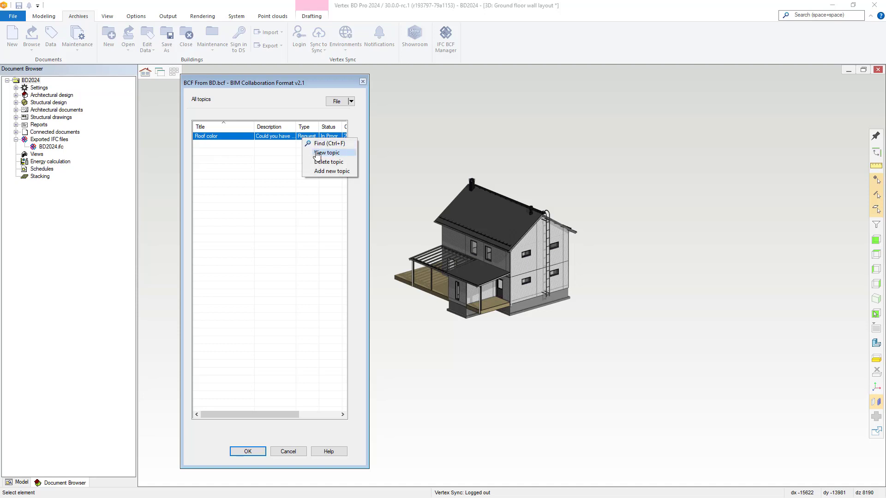
click(319, 153)
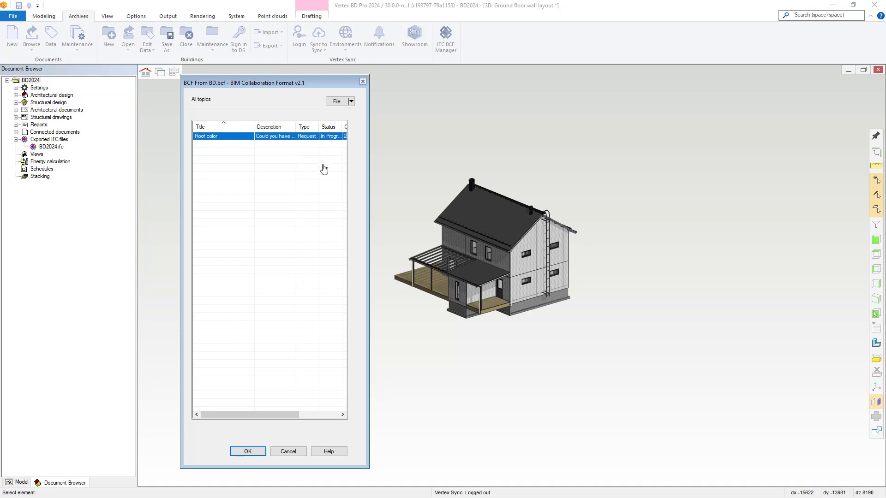
Reposition the BCF dialog and close it, discarding any changes to the Roof color topic
drag(272, 83, 327, 77)
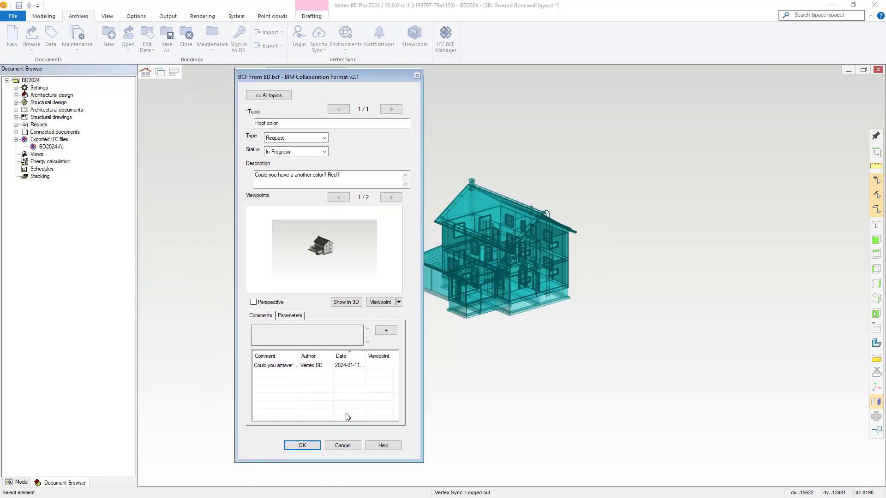
click(344, 445)
right_click(352, 139)
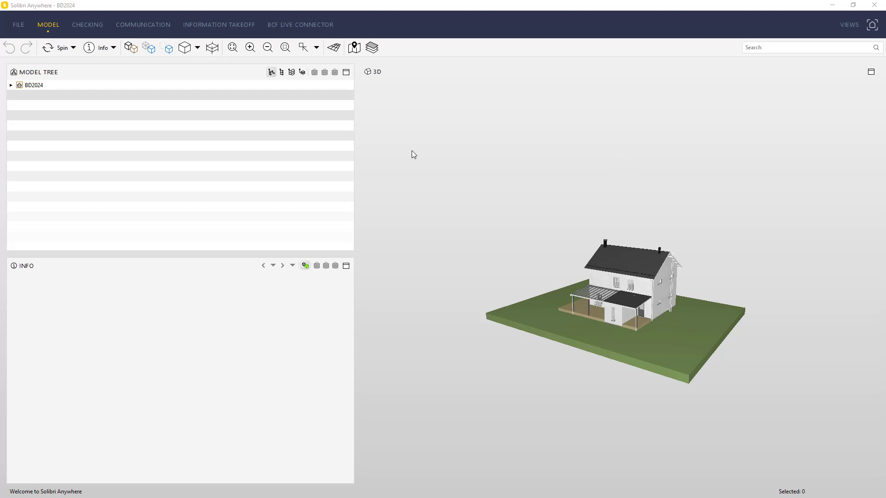
Switch to Solibri Anywhere and create the presentation "Presentation 2" from the file "BCF From BD.bcf" in the BD2024 folder
click(147, 27)
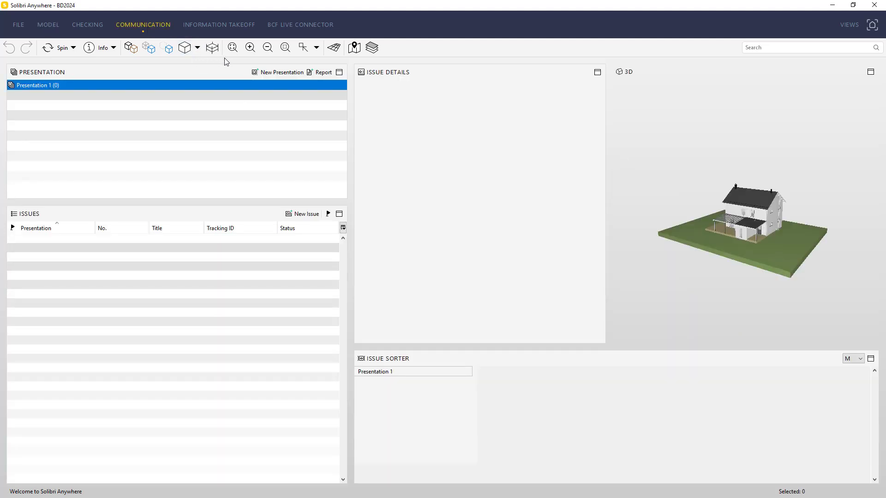
click(268, 73)
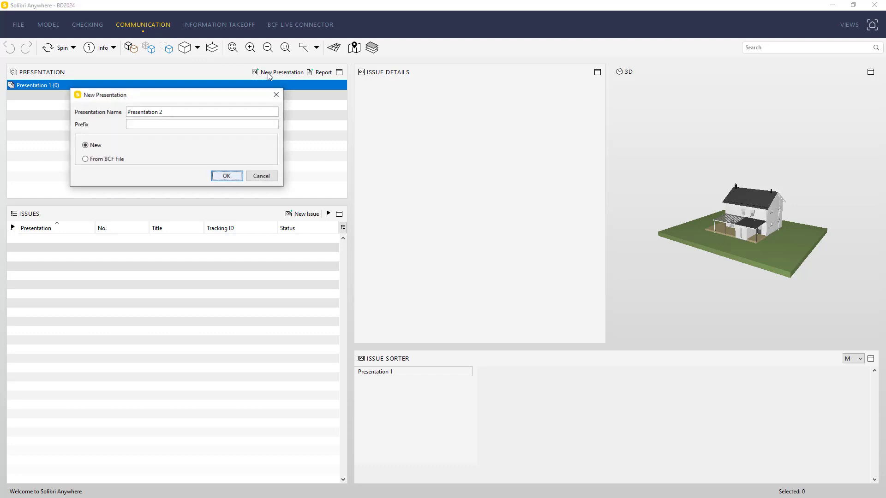
click(122, 159)
click(225, 176)
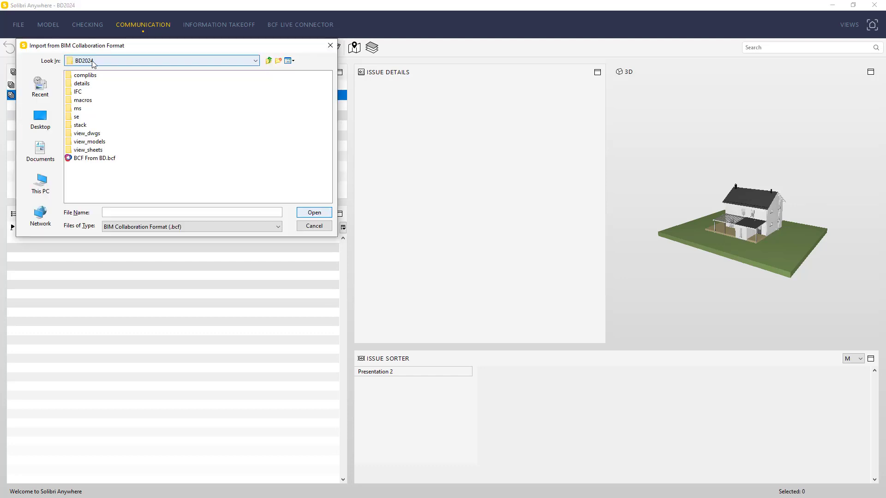
click(101, 158)
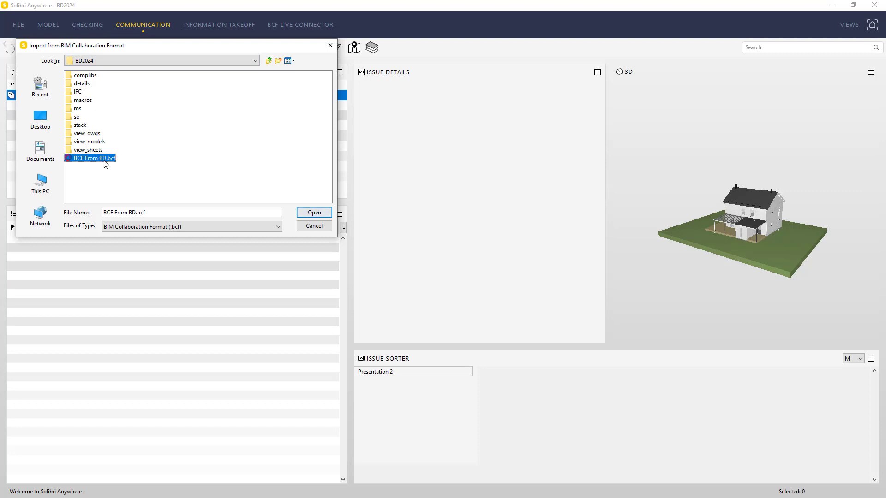
click(313, 213)
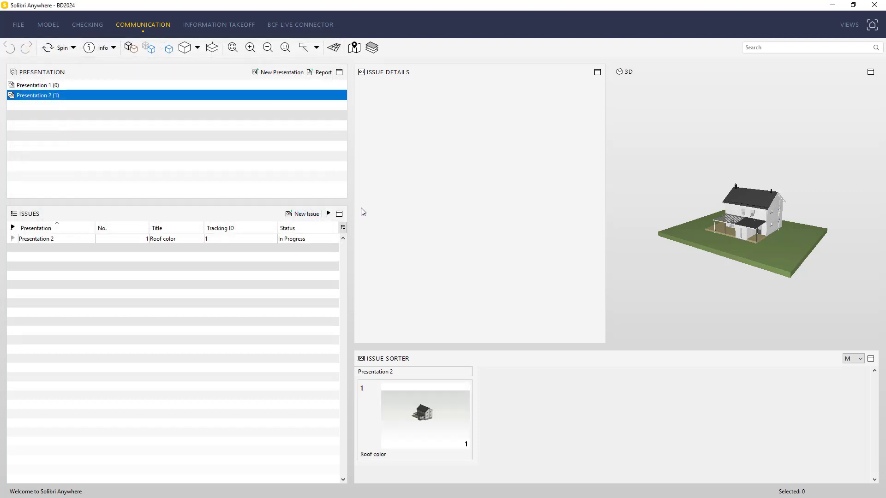
Review the Roof color issue's details, viewing its second viewpoint and returning to the first
drag(600, 178, 603, 236)
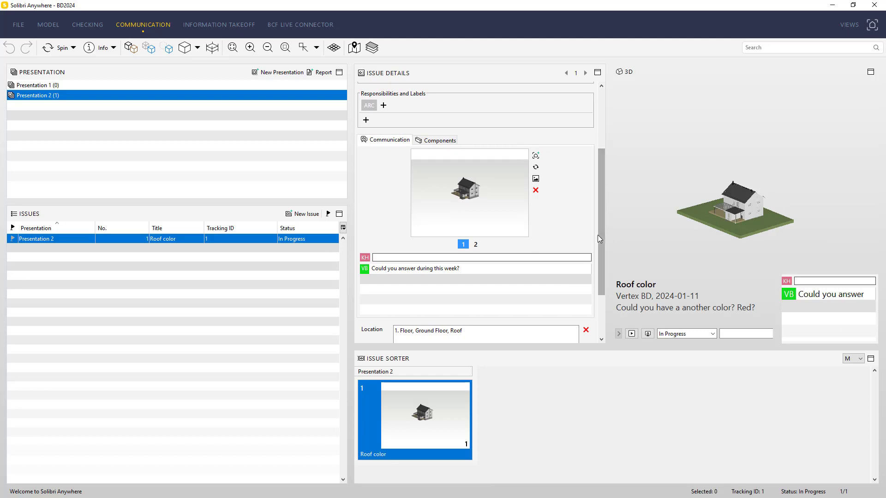
click(475, 245)
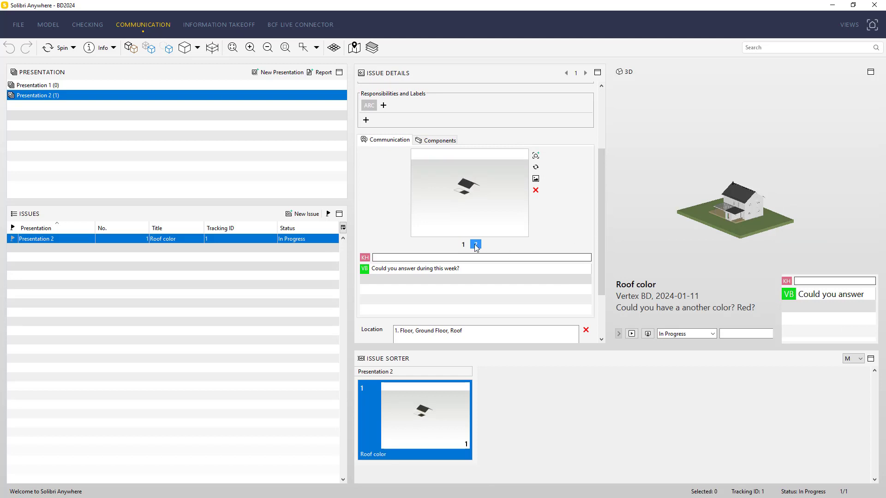
click(463, 245)
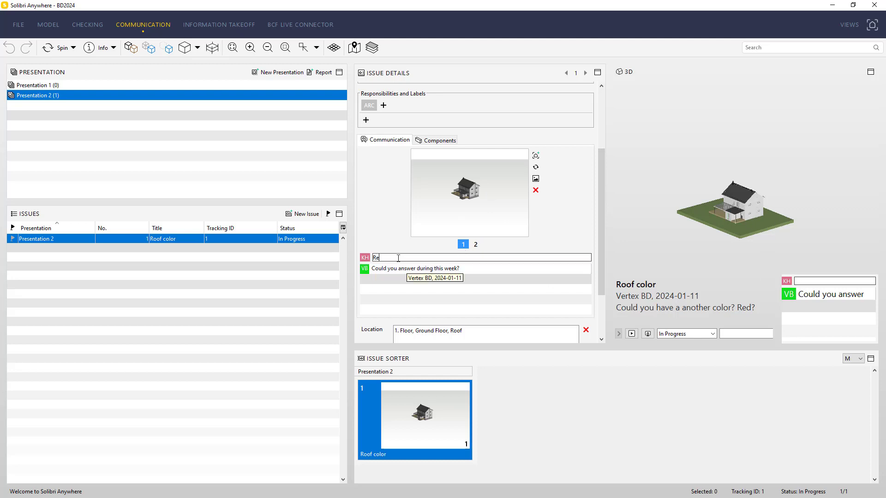
Add the comment "Red is okay" to the Roof color issue and set its status to Resolved
text(okay)
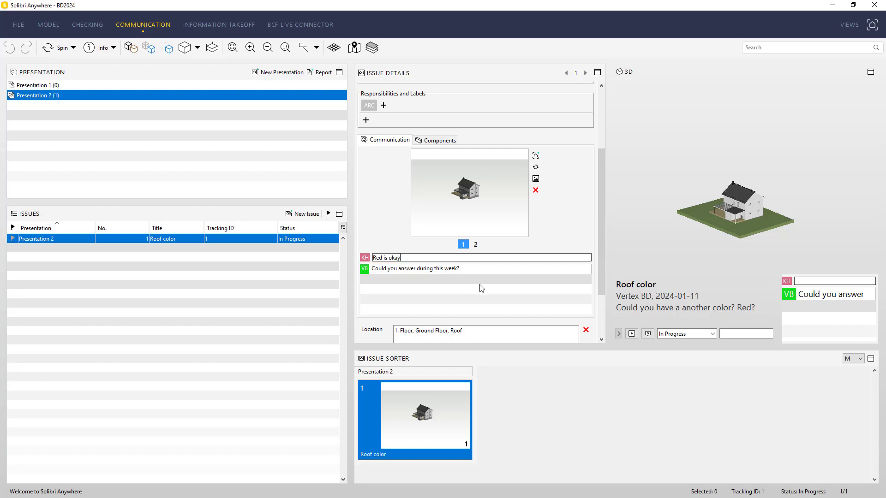
key(Return)
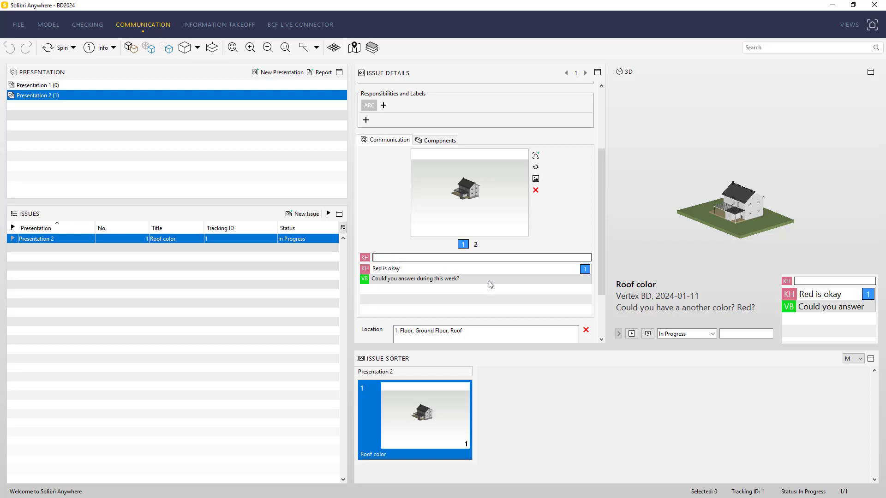
click(538, 282)
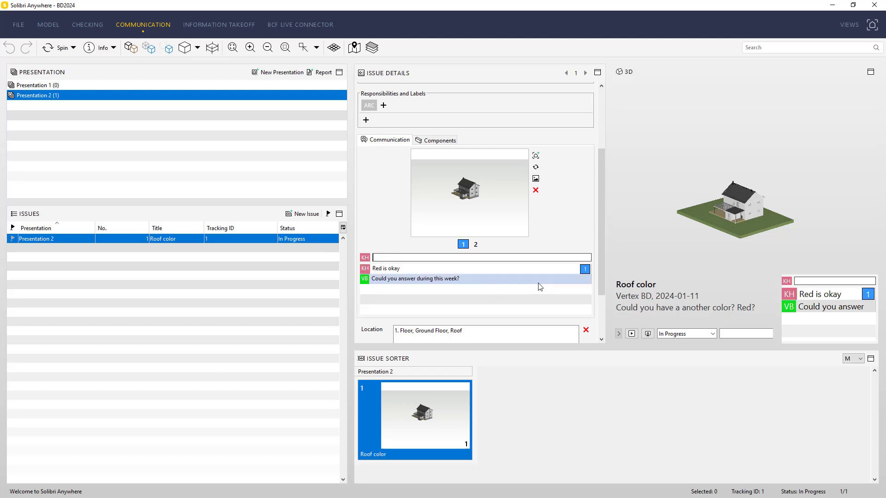
click(712, 333)
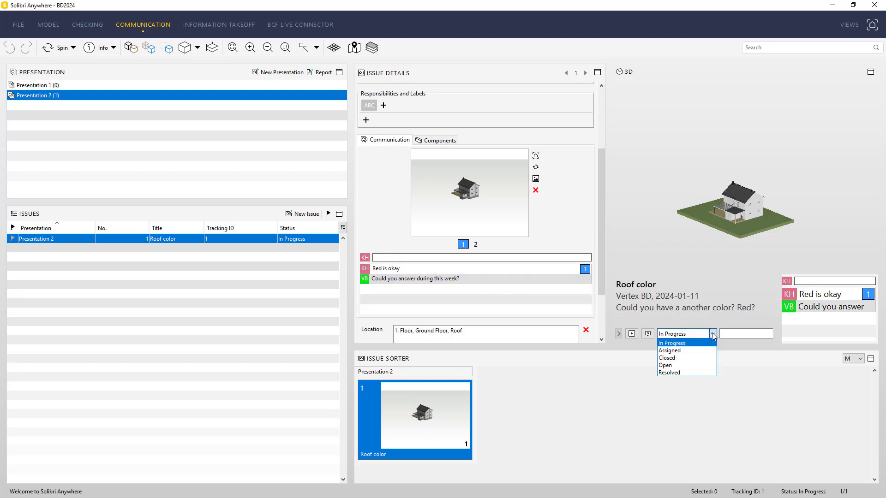
click(701, 372)
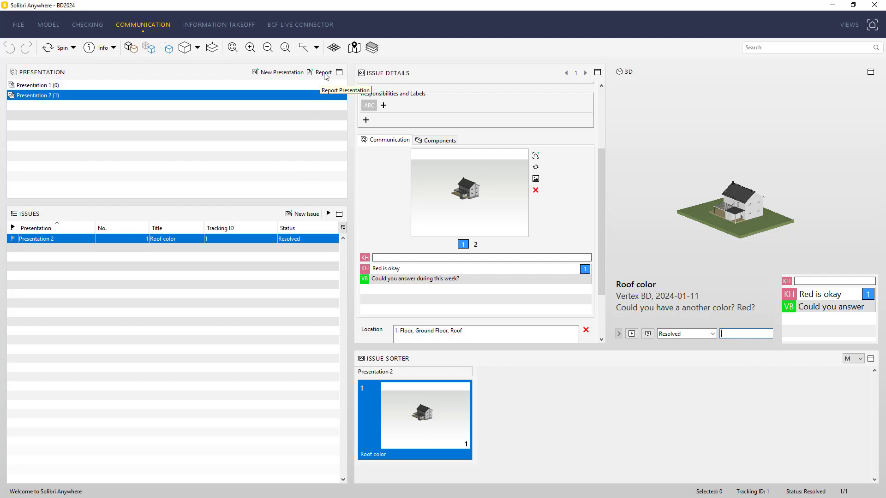
Save a BCF v2.1 report of Presentation 2, titled "Answer to Roof color", in the BD2024 project folder
click(324, 73)
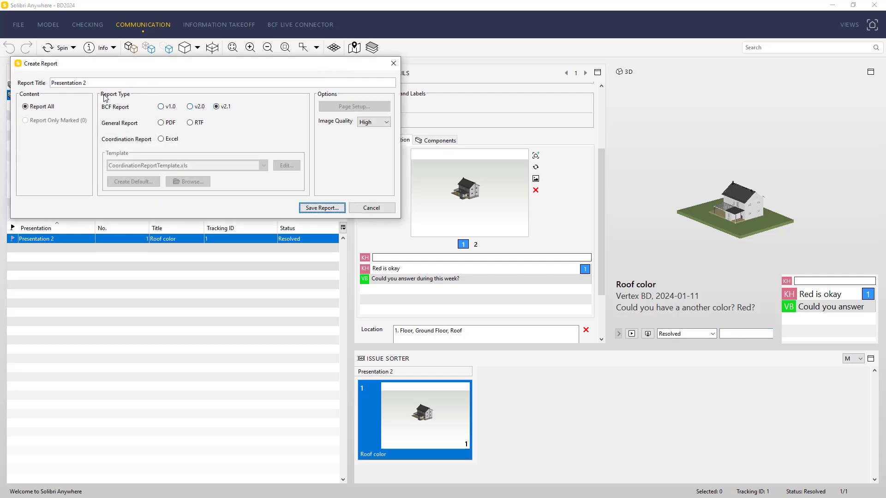
drag(103, 81, 51, 91)
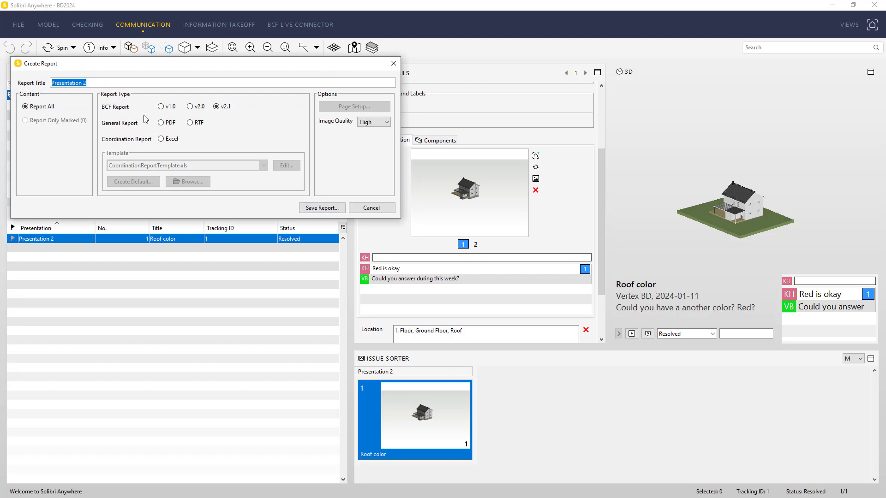
text(ANswer to Roof color)
drag(189, 67, 236, 91)
click(369, 231)
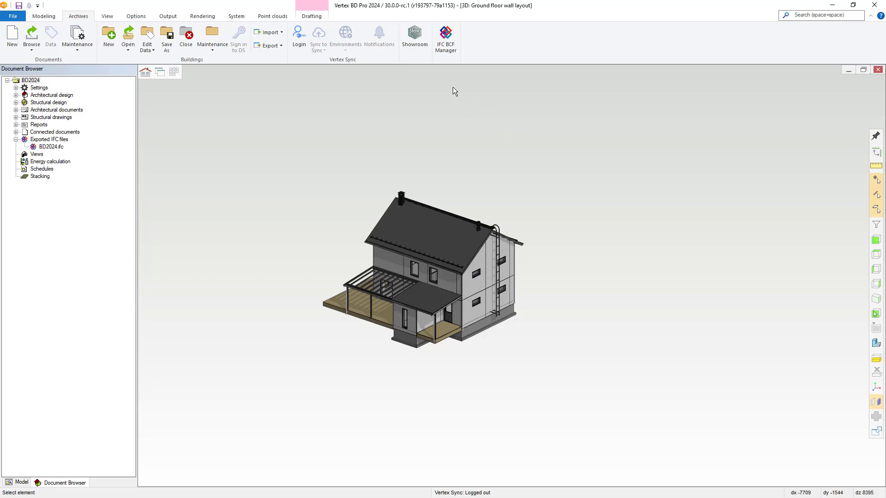
Switch to Vertex BD, open "Answer to Roof color.bcf" in the IFC BCF Manager and view its Roof color topic
click(452, 47)
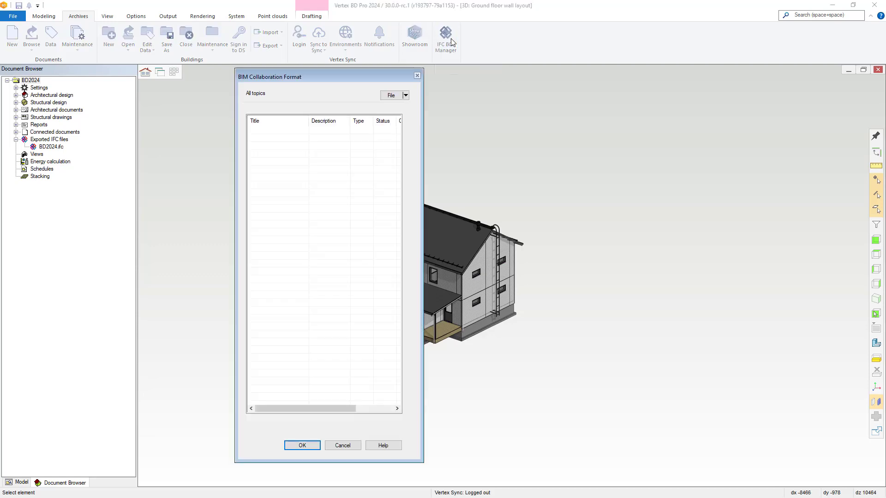
click(405, 95)
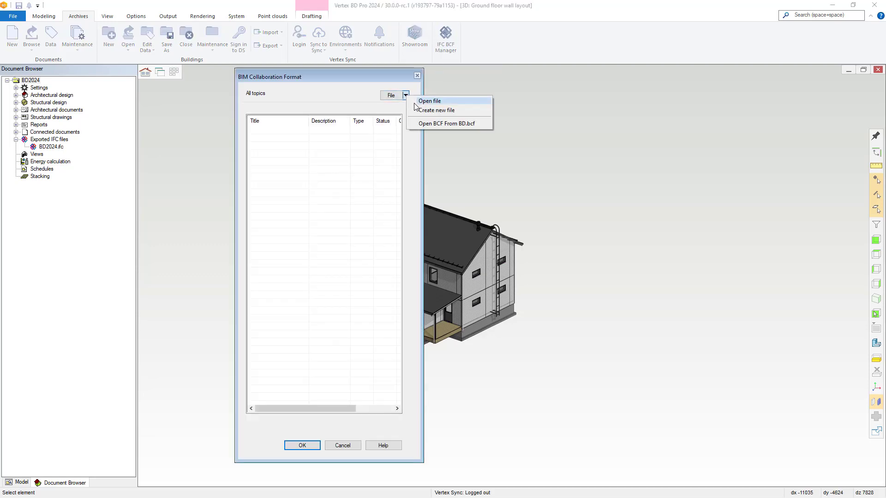
click(422, 102)
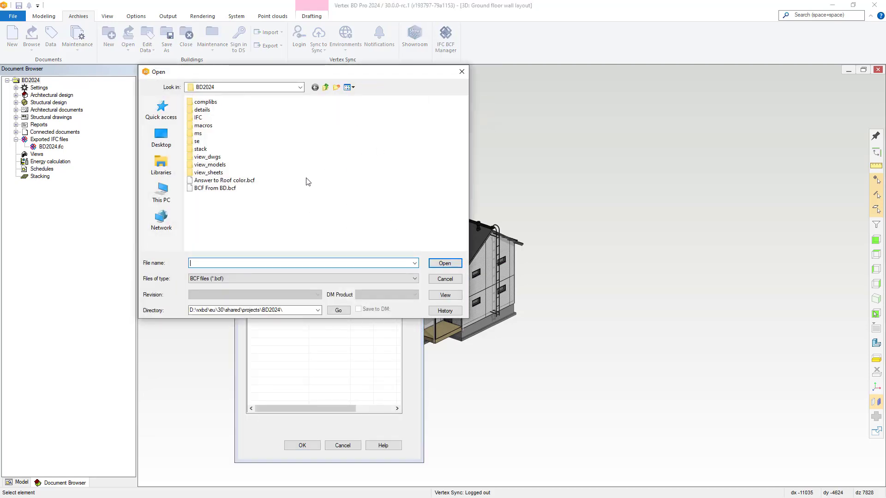
click(247, 181)
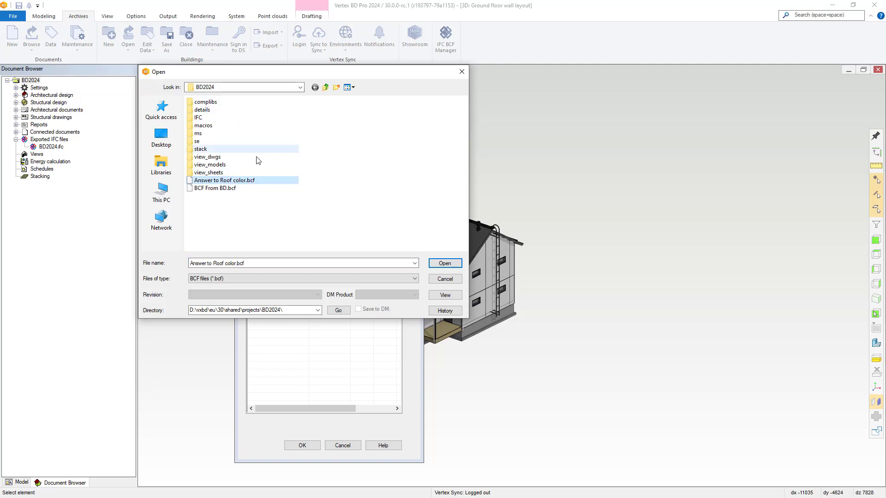
click(441, 263)
click(348, 131)
right_click(348, 132)
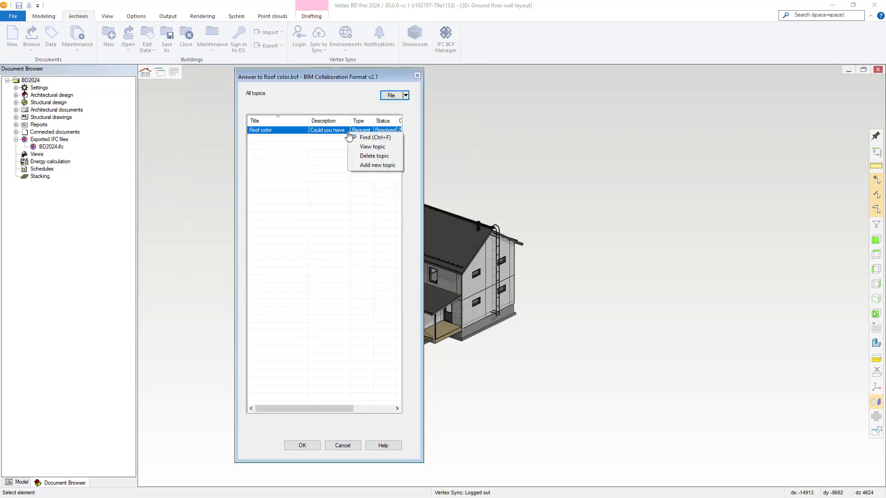
click(356, 147)
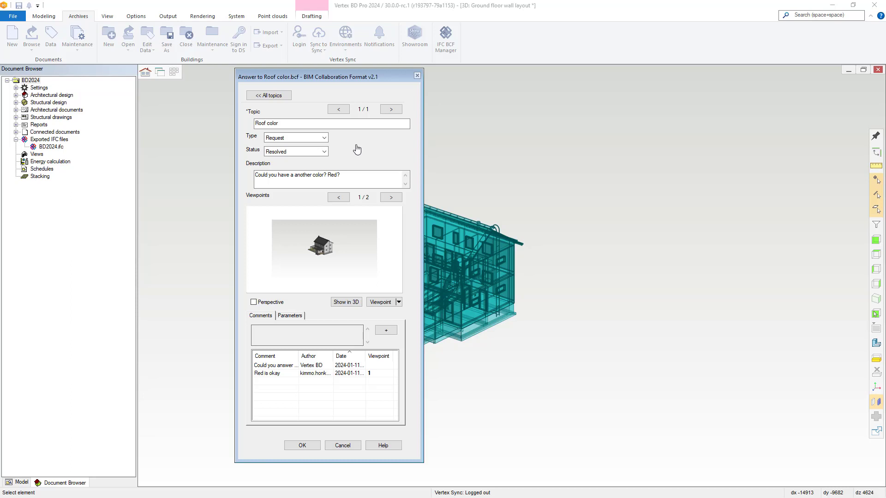
Set the Roof color topic's status to Closed and accept the topic and the BCF dialog
click(325, 151)
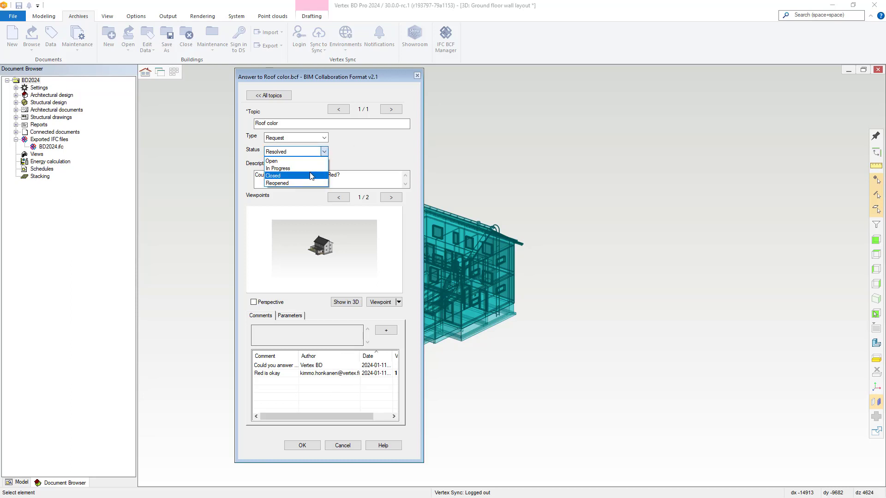
click(311, 175)
click(310, 445)
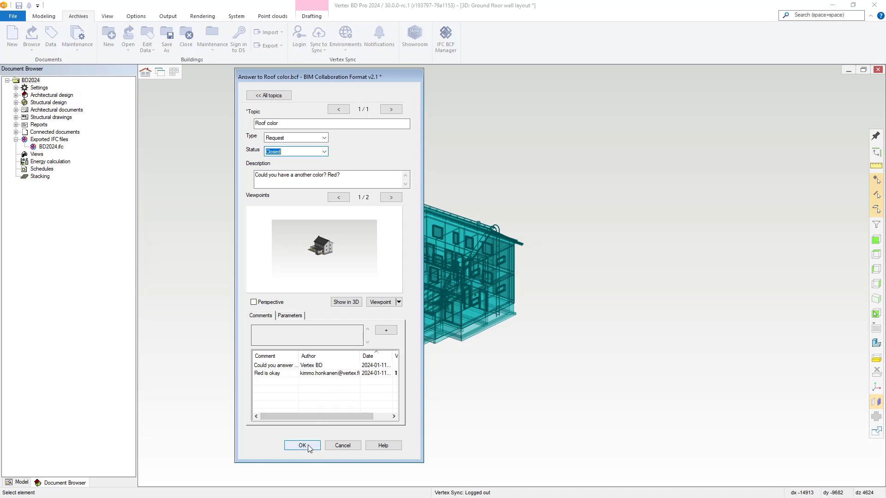
click(302, 446)
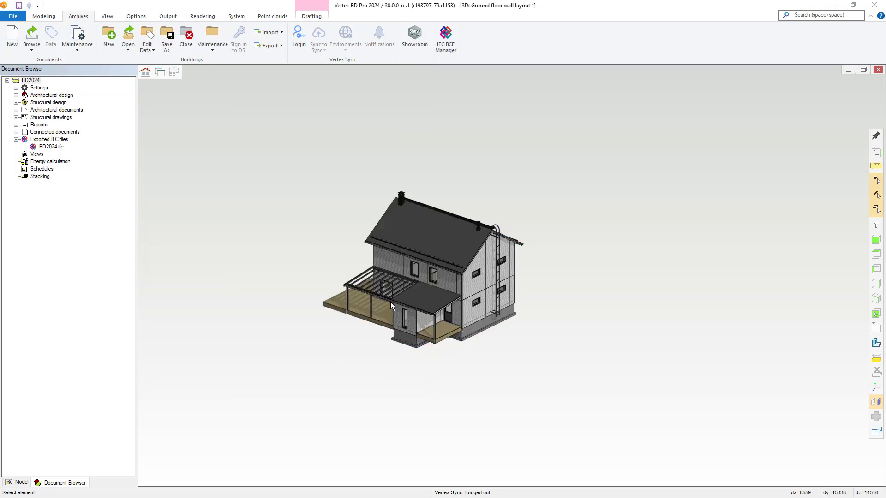